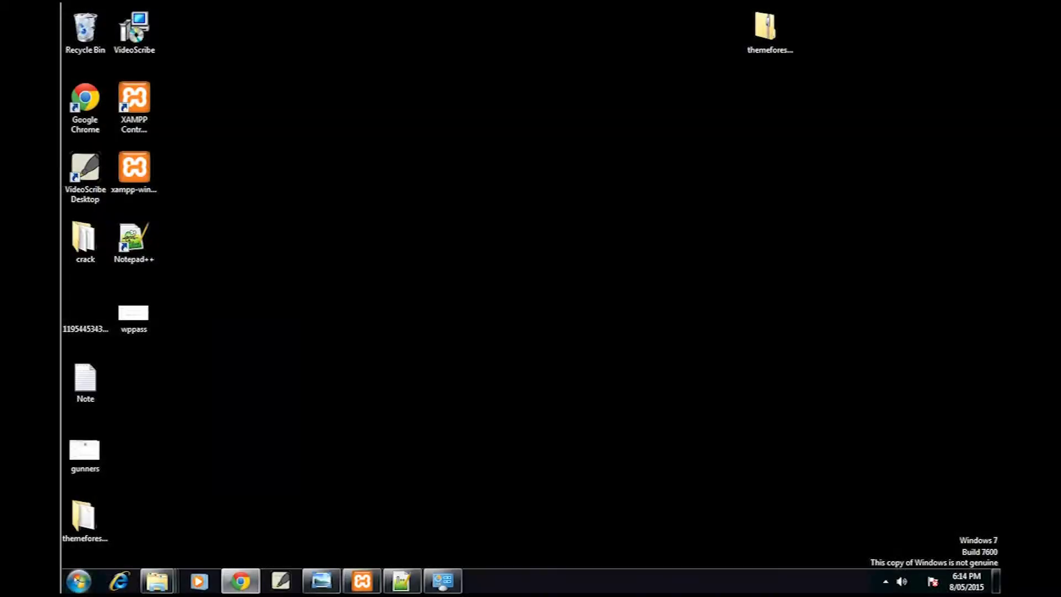
Go to the Remote tab of this computer's advanced system settings.
{"action": "left_click", "coordinate": [78, 581]}
{"action": "right_click", "coordinate": [261, 394]}
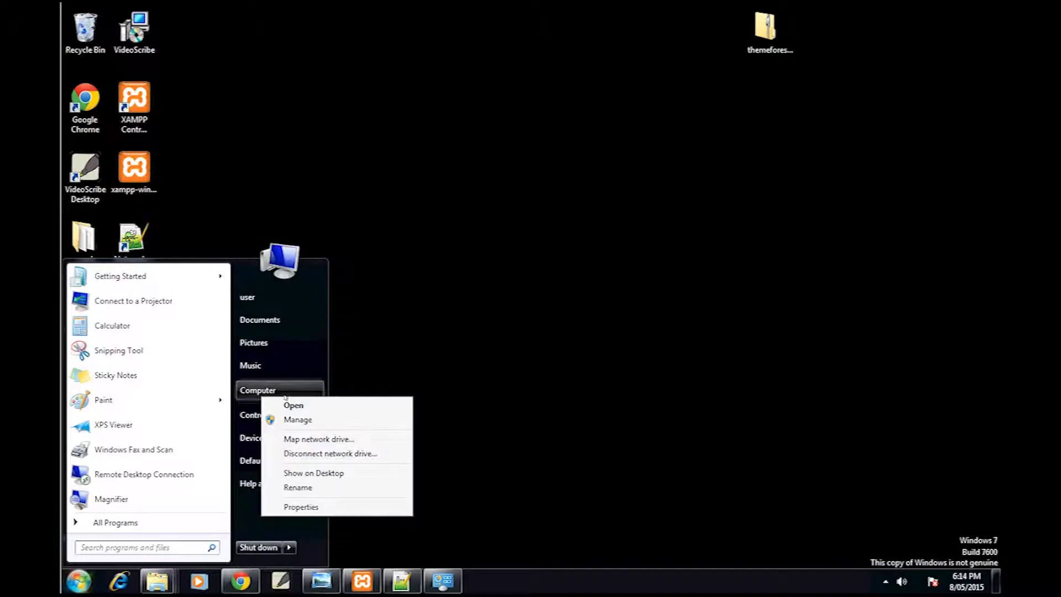
{"action": "left_click", "coordinate": [300, 507]}
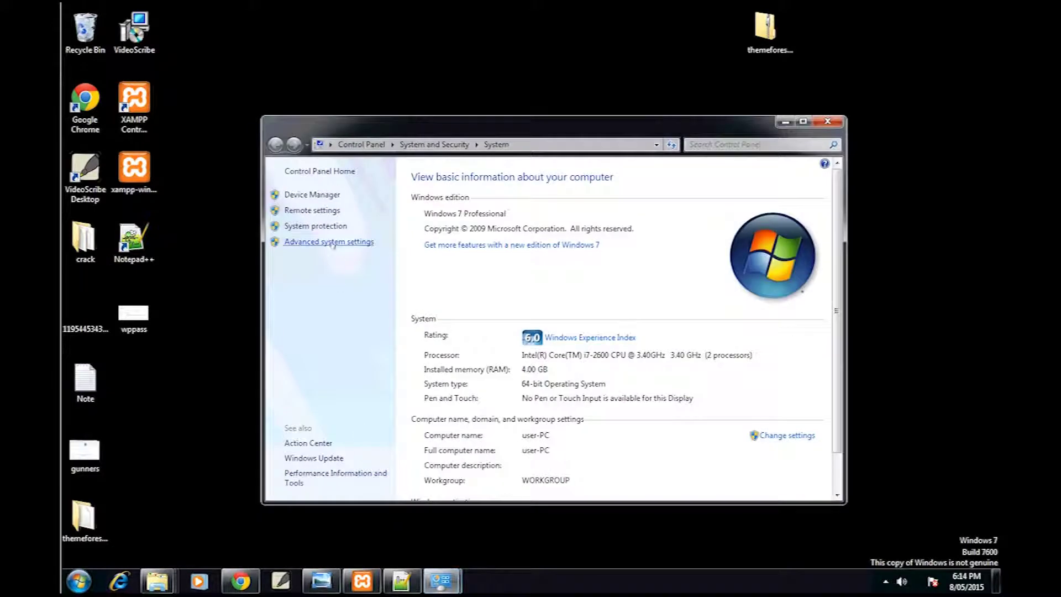
{"action": "left_click", "coordinate": [334, 243]}
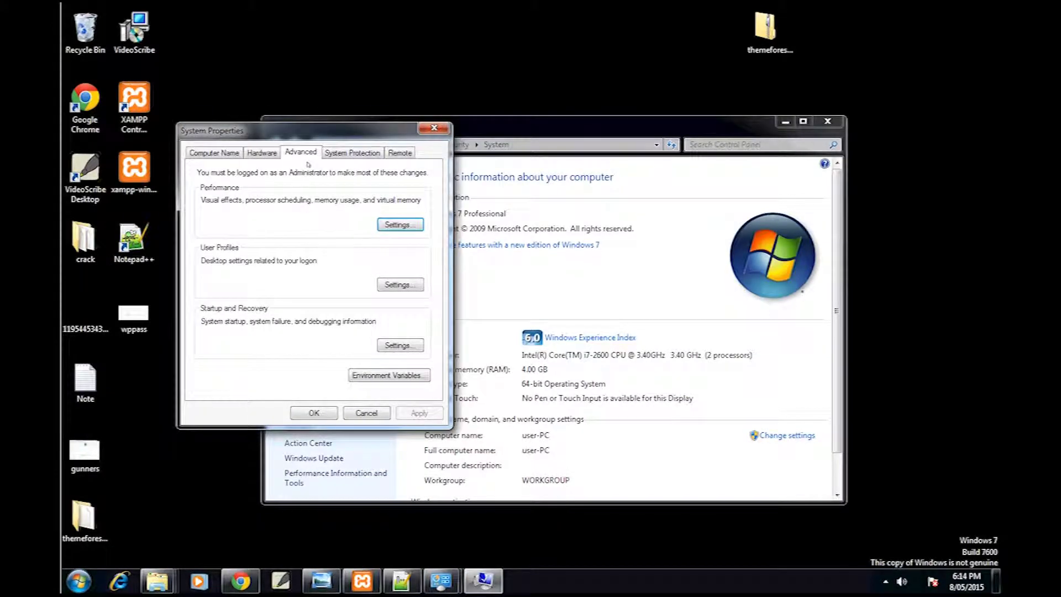
{"action": "left_click", "coordinate": [398, 154]}
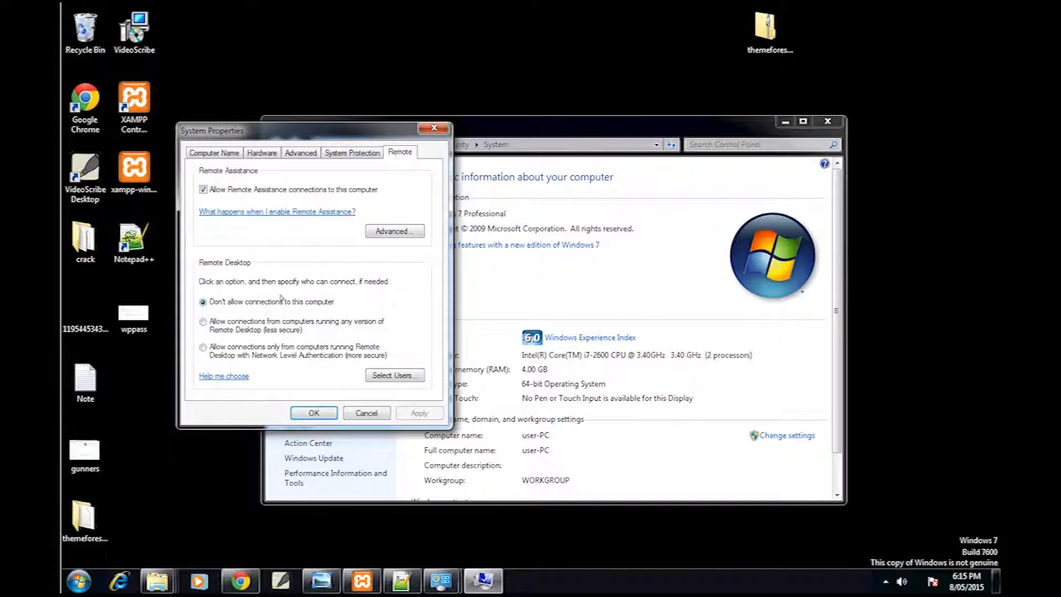
Allow connections from computers running any version of Remote Desktop, accept the sleep warning, and apply.
{"action": "left_click", "coordinate": [293, 325]}
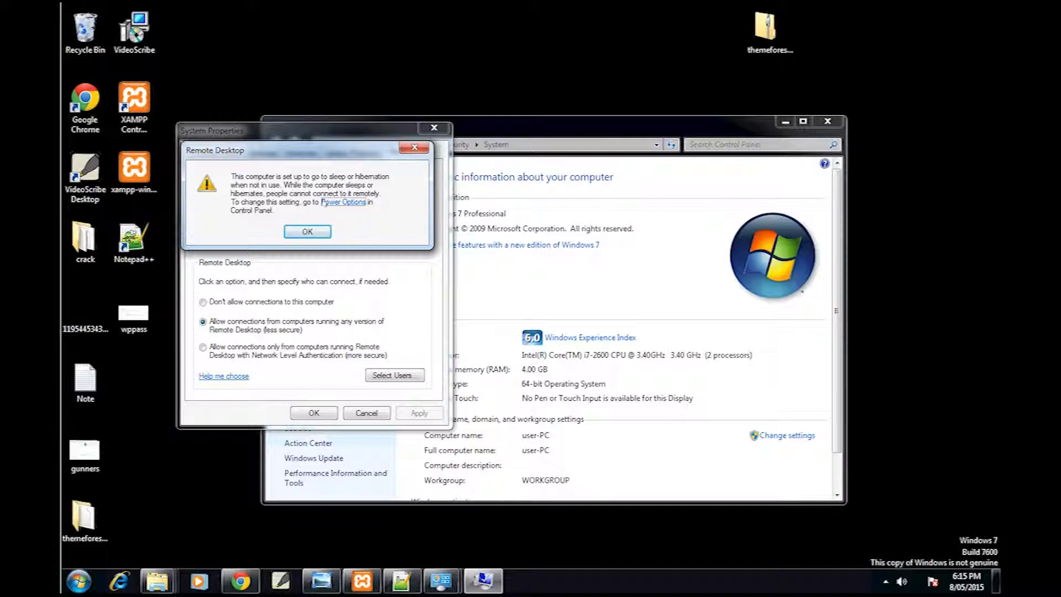
{"action": "left_click", "coordinate": [308, 232]}
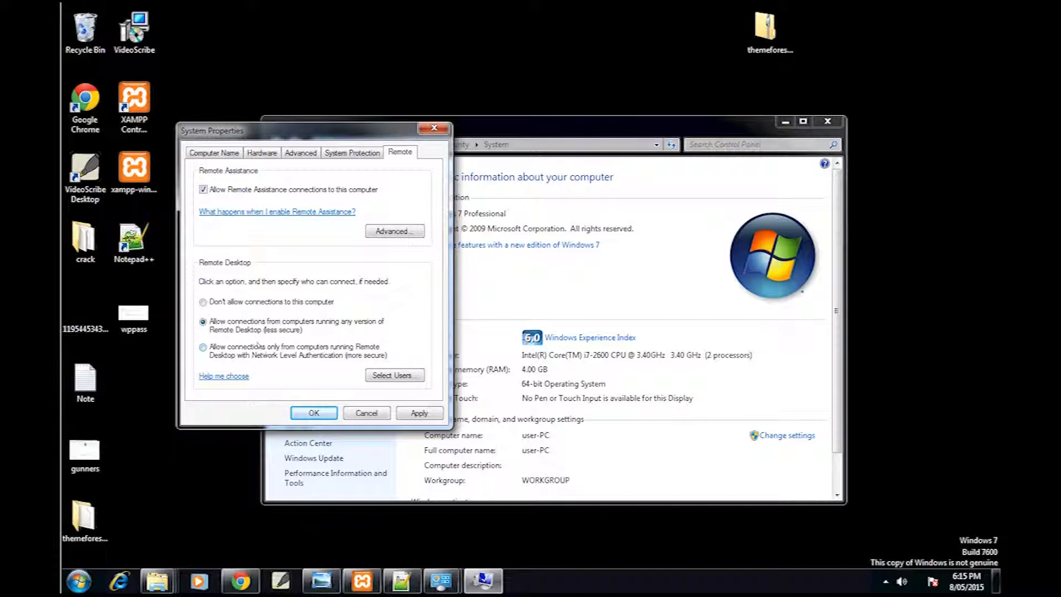
{"action": "left_click", "coordinate": [418, 414]}
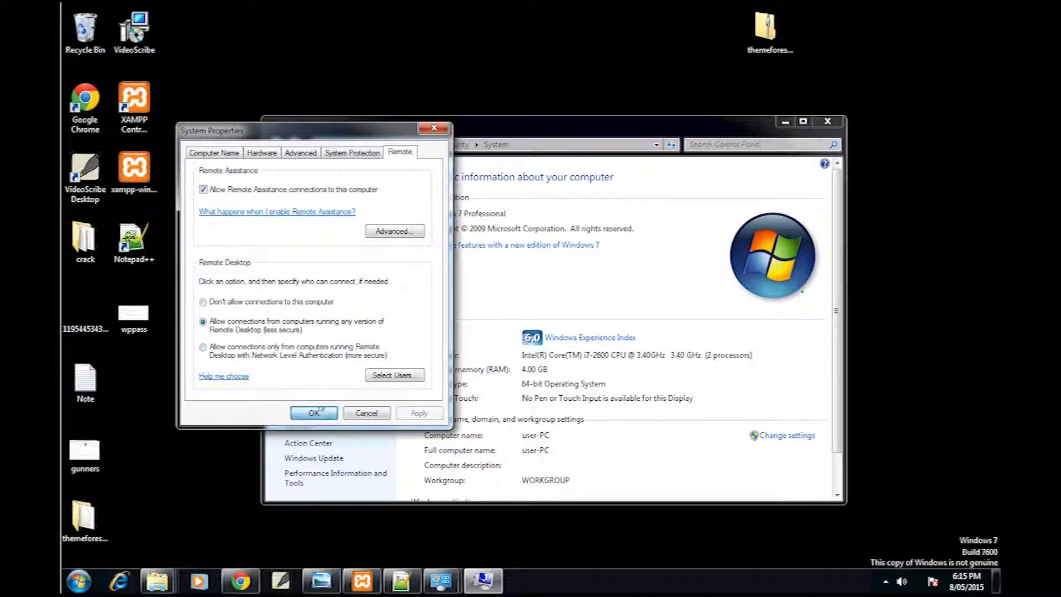
{"action": "left_click", "coordinate": [314, 413]}
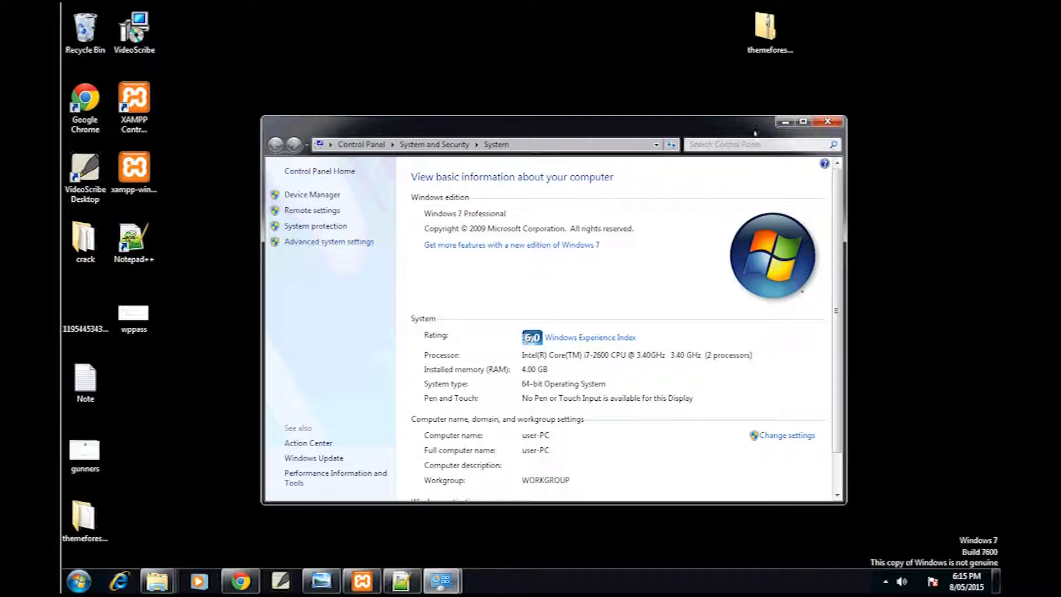
{"action": "left_click", "coordinate": [778, 145]}
Find User Accounts by searching 'users' and start creating a password for the account.
{"action": "type", "text": "users"}
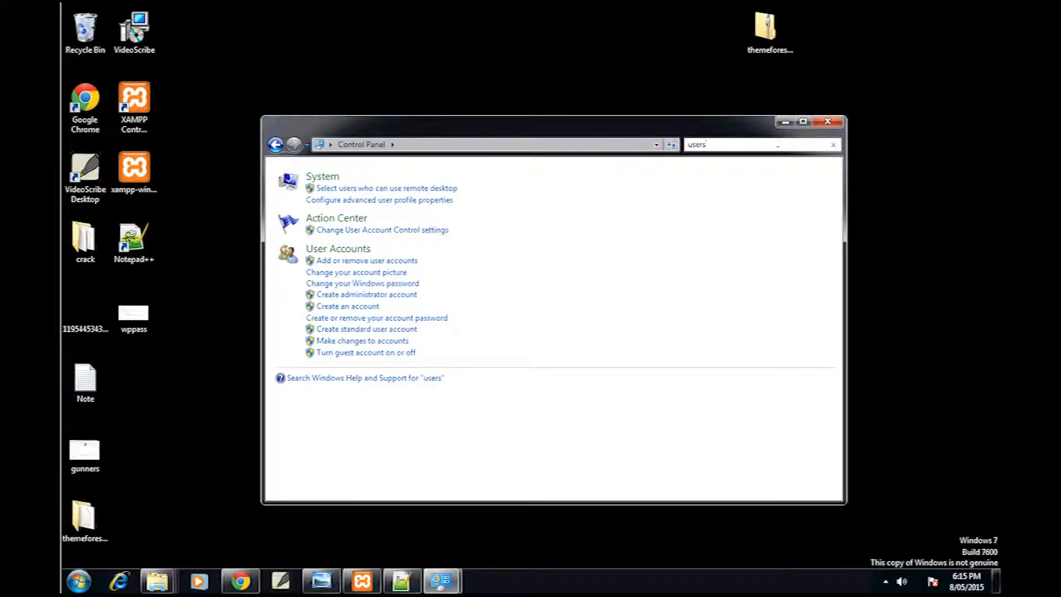
{"action": "left_click", "coordinate": [364, 249]}
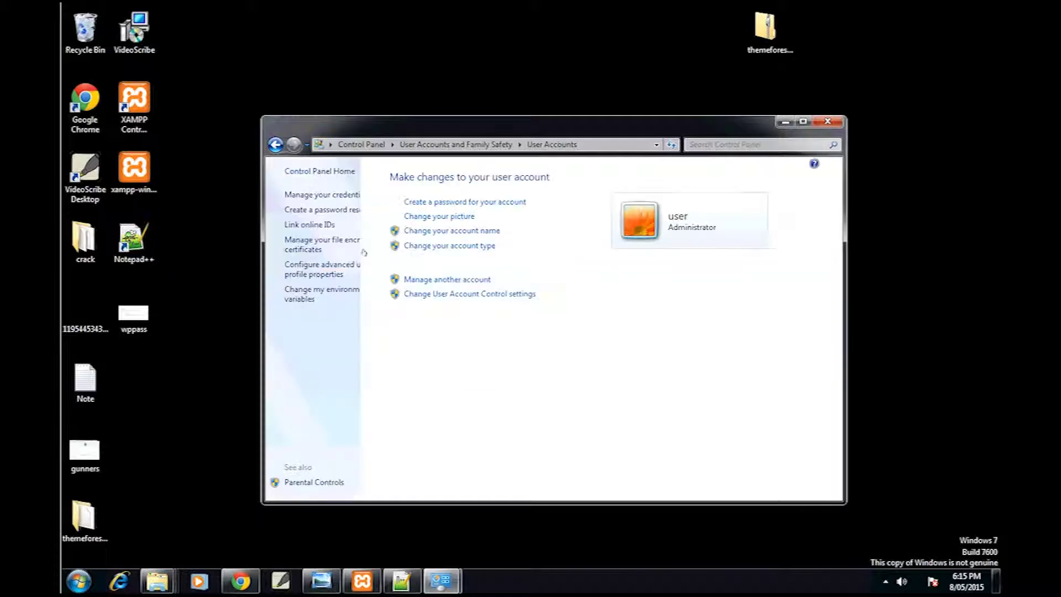
{"action": "left_click", "coordinate": [478, 206]}
Enter and confirm the new password with hint 'Standard test password', save it, and close the window.
{"action": "type", "text": "*******"}
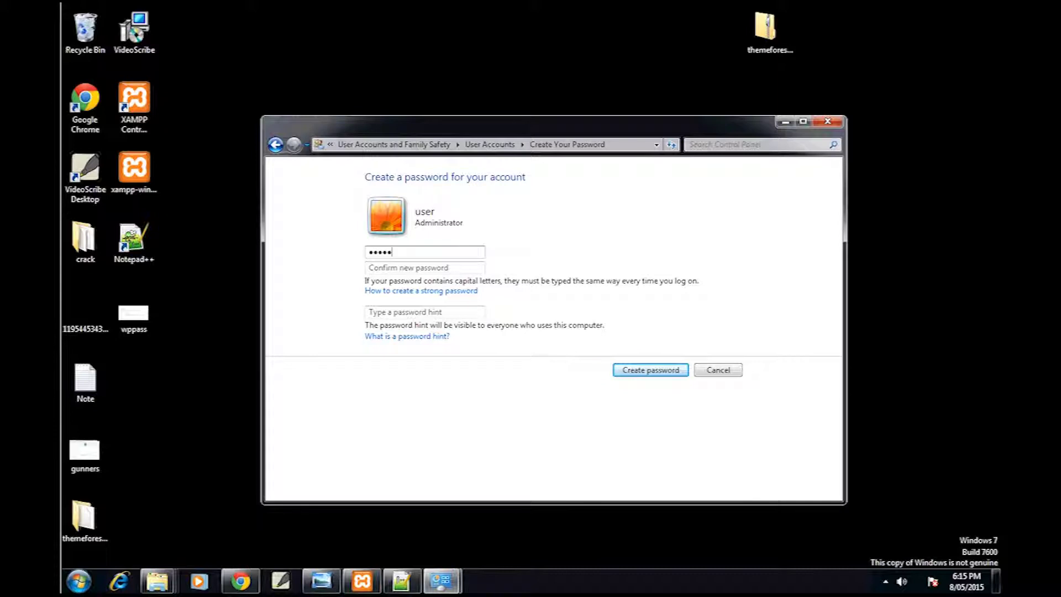
{"action": "type", "text": "*****"}
{"action": "key", "text": "Tab"}
{"action": "type", "text": "*********"}
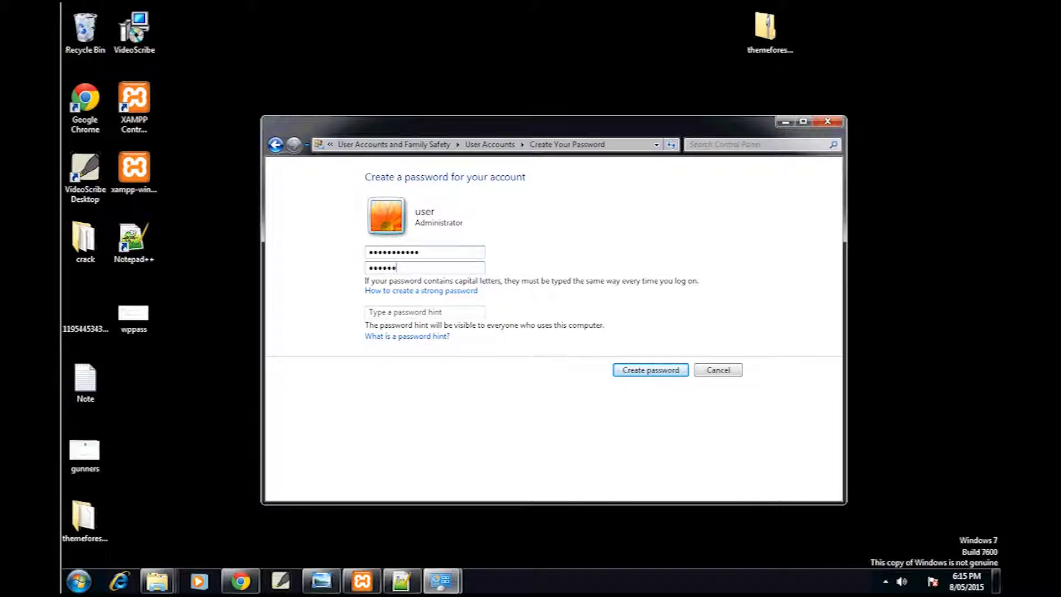
{"action": "type", "text": "**"}
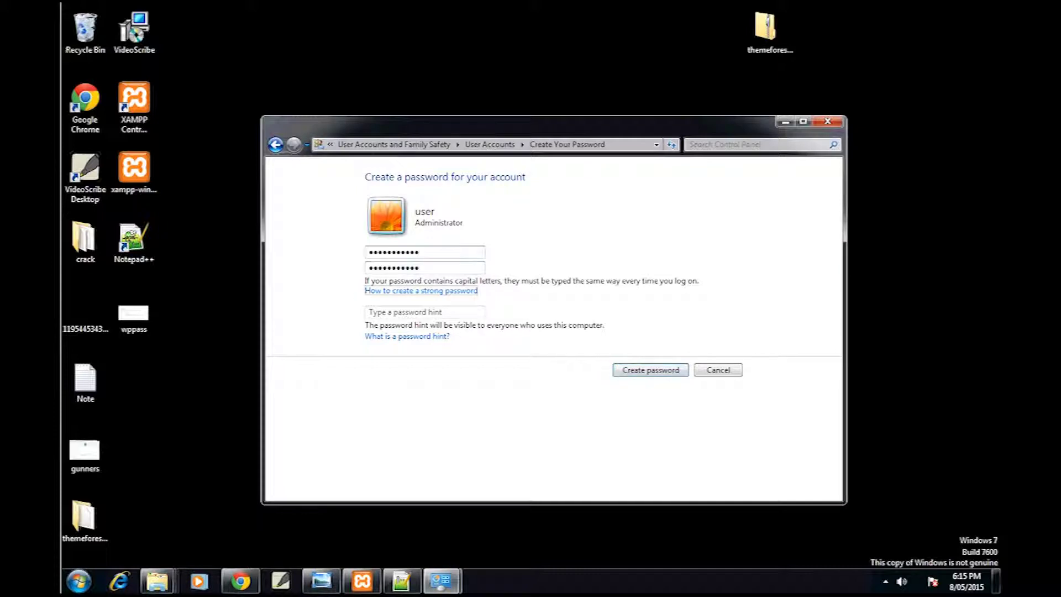
{"action": "left_click", "coordinate": [369, 312]}
{"action": "type", "text": "Stan"}
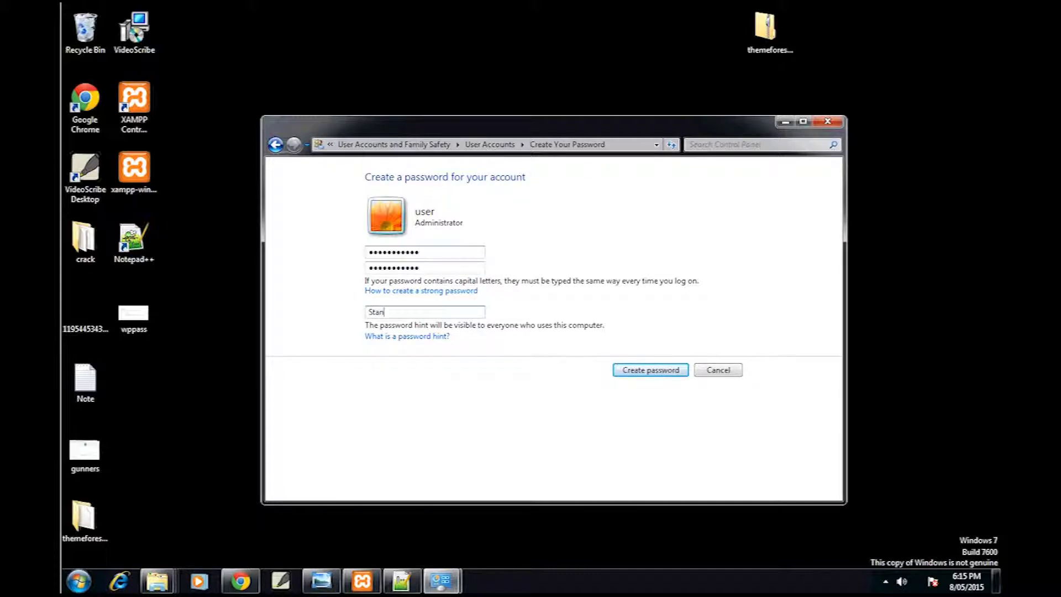
{"action": "type", "text": "dard test password"}
{"action": "left_click", "coordinate": [655, 376]}
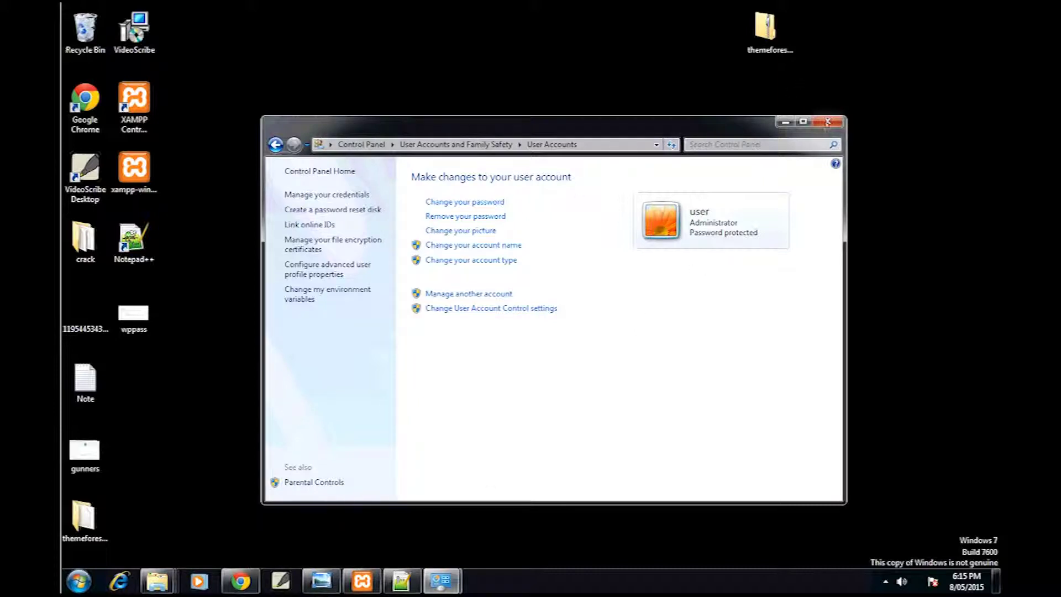
{"action": "left_click", "coordinate": [827, 120]}
Run cmd and use ipconfig to reveal this computer's IPv4 address, 192.168.0.7.
{"action": "key", "text": "super+r"}
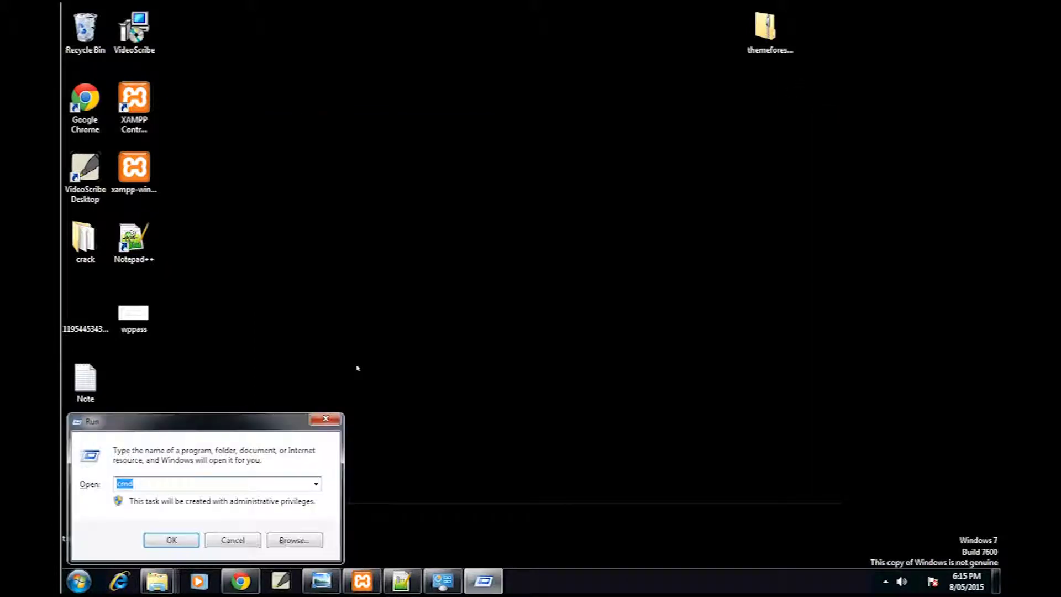
{"action": "key", "text": "Return"}
{"action": "type", "text": "ipconfig"}
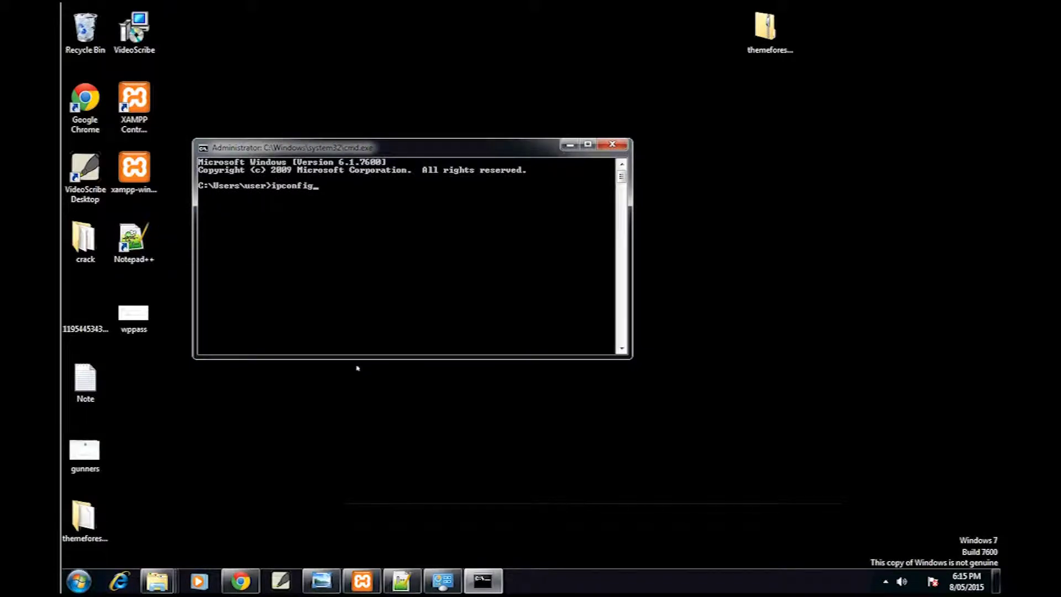
{"action": "key", "text": "Return"}
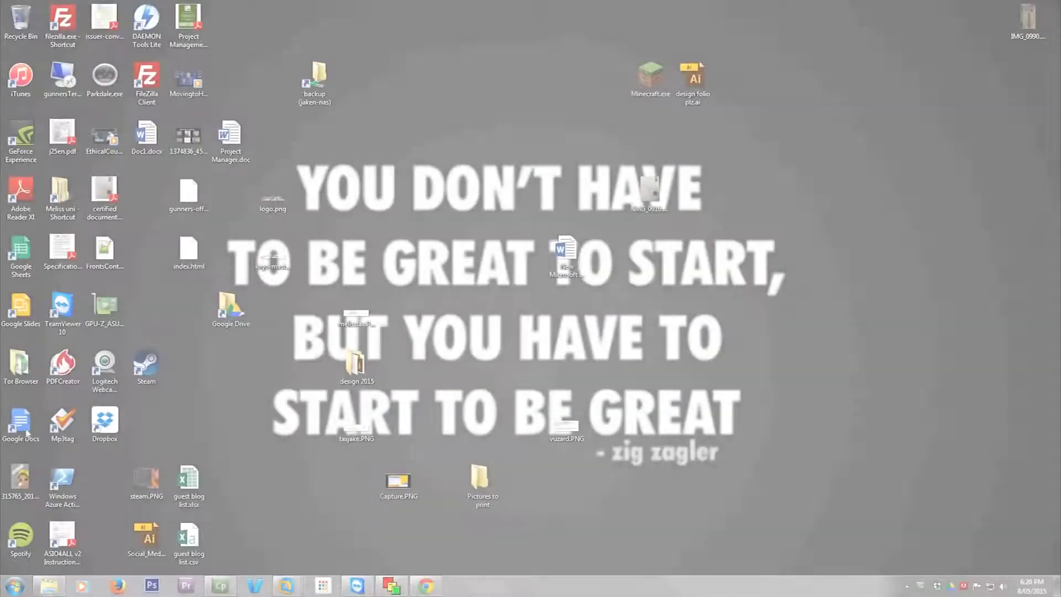
{"action": "left_click", "coordinate": [15, 585]}
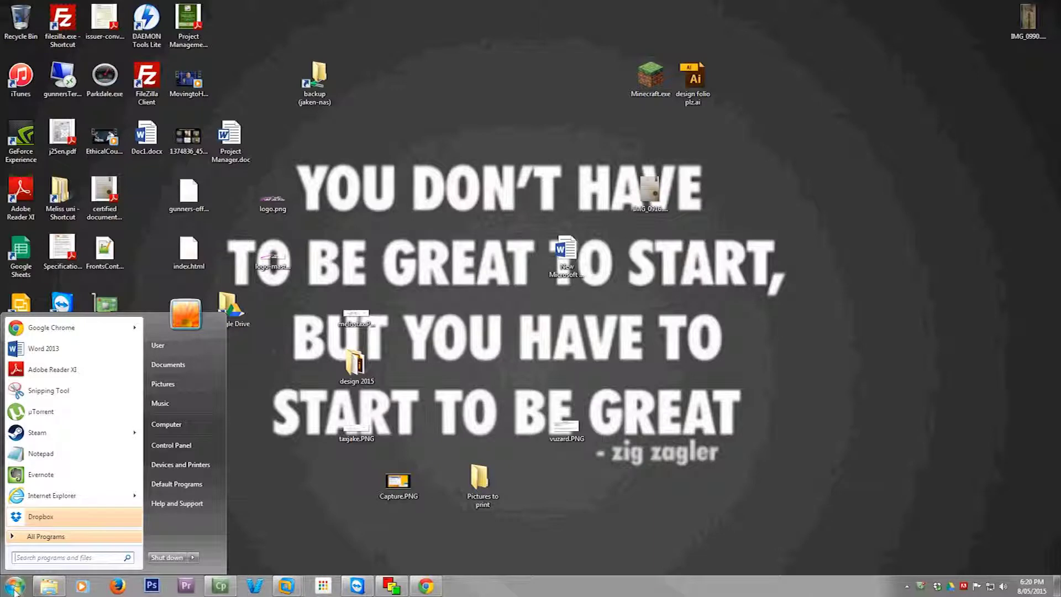
Launch Remote Desktop Connection via a 'remote' search and connect to 192.168.0.7.
{"action": "type", "text": "remote"}
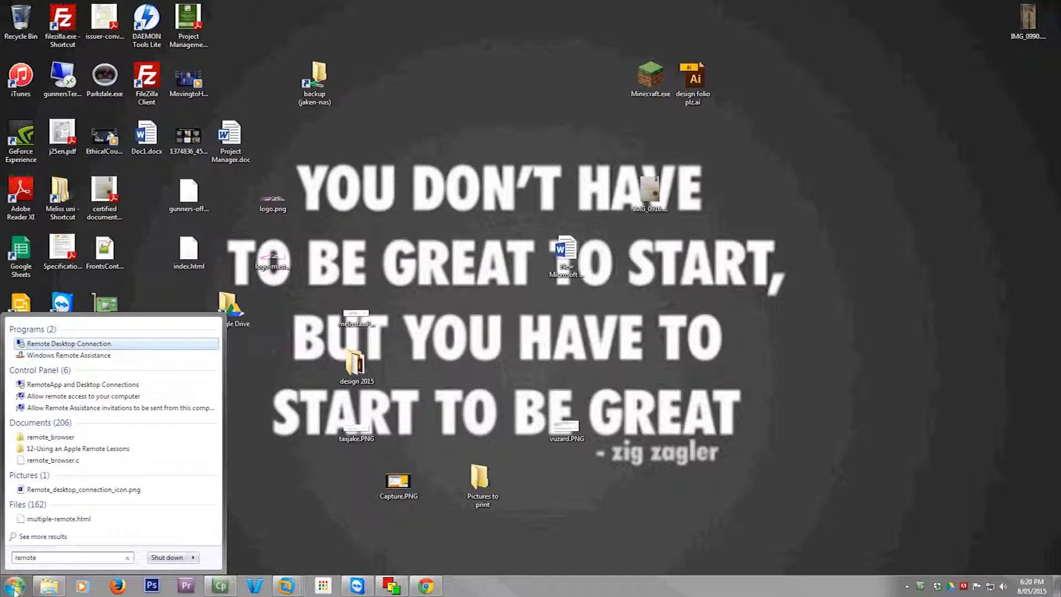
{"action": "key", "text": "Return"}
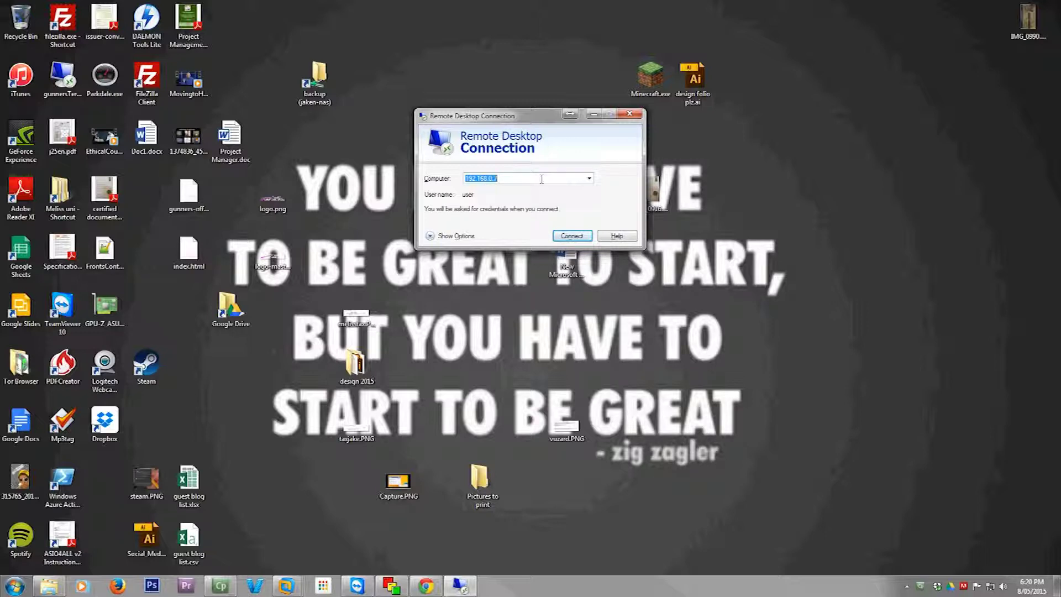
{"action": "left_click", "coordinate": [571, 237]}
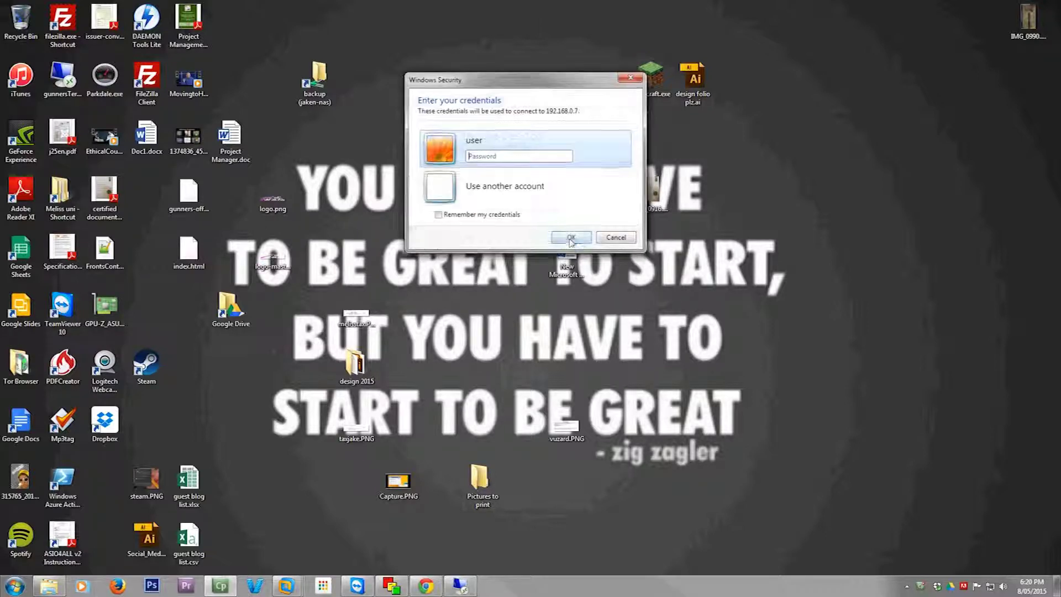
Sign in with the account password and accept the unverified certificate.
{"action": "left_click", "coordinate": [488, 156]}
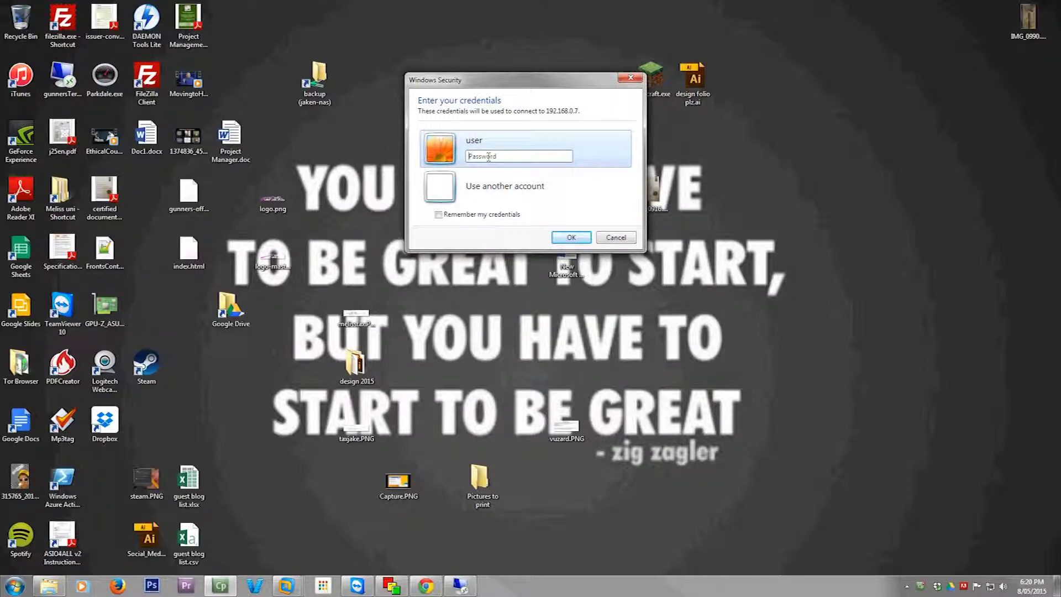
{"action": "type", "text": "*********"}
{"action": "key", "text": "Return"}
{"action": "left_click", "coordinate": [561, 273]}
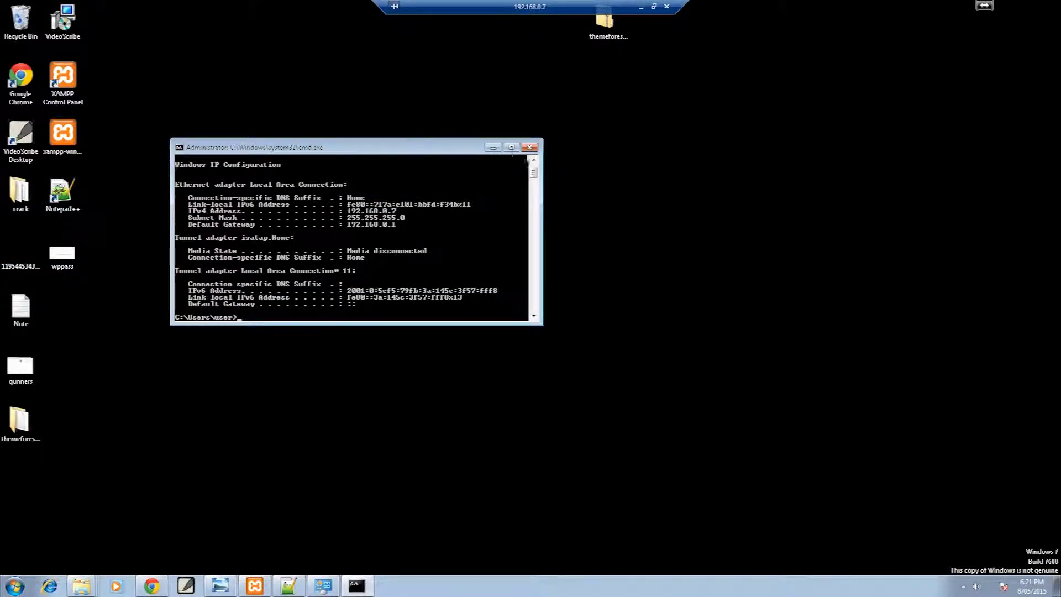
Shift the remote Command Prompt window slightly right, then confirm disconnecting from 192.168.0.7.
{"action": "left_click_drag", "start_coordinate": [440, 151], "coordinate": [476, 150]}
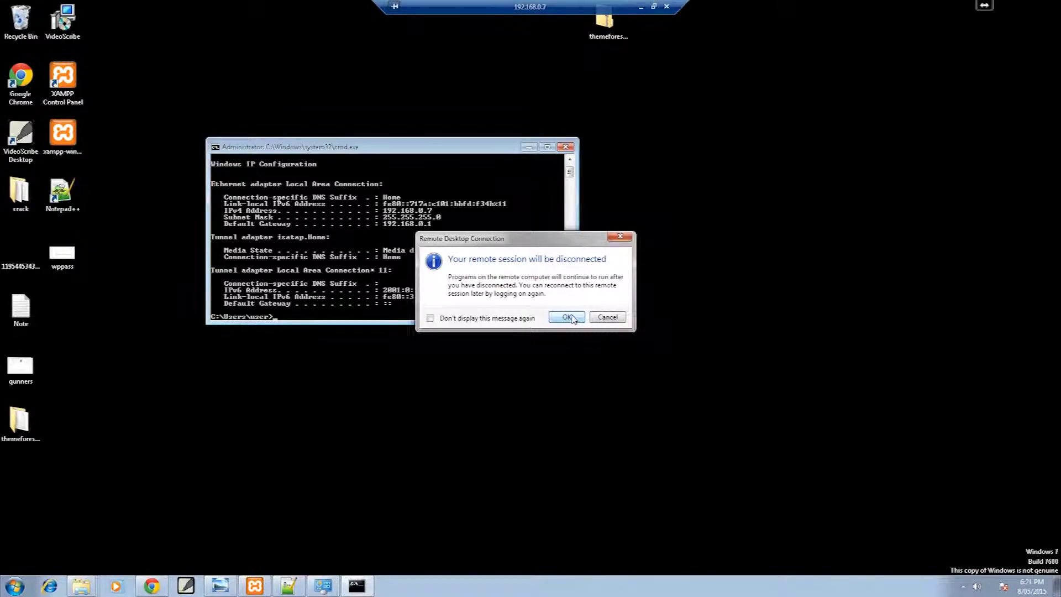
{"action": "left_click", "coordinate": [567, 317]}
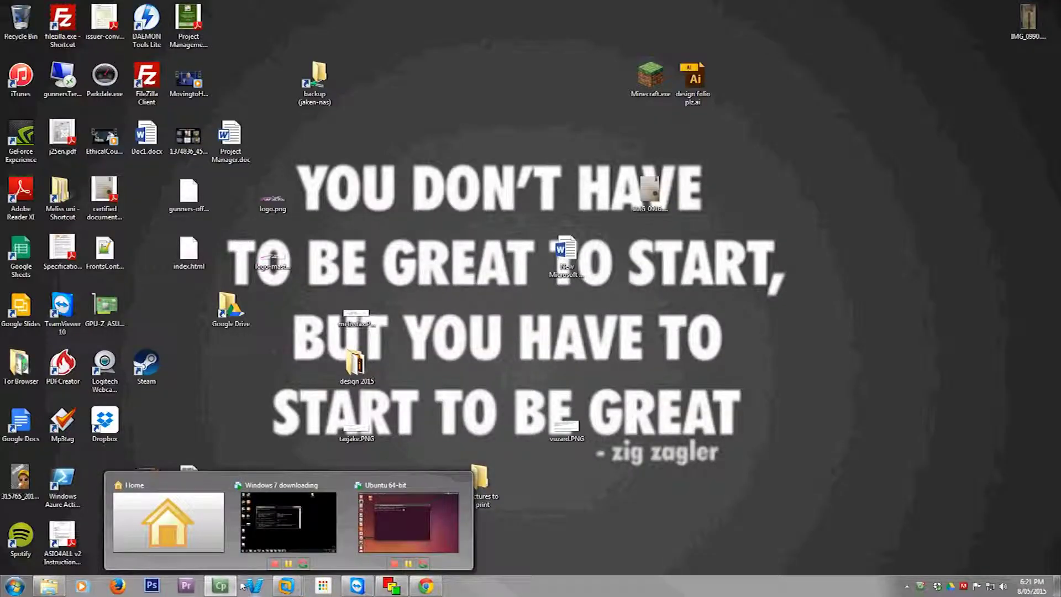
{"action": "right_click", "coordinate": [221, 589]}
{"action": "left_click", "coordinate": [221, 588]}
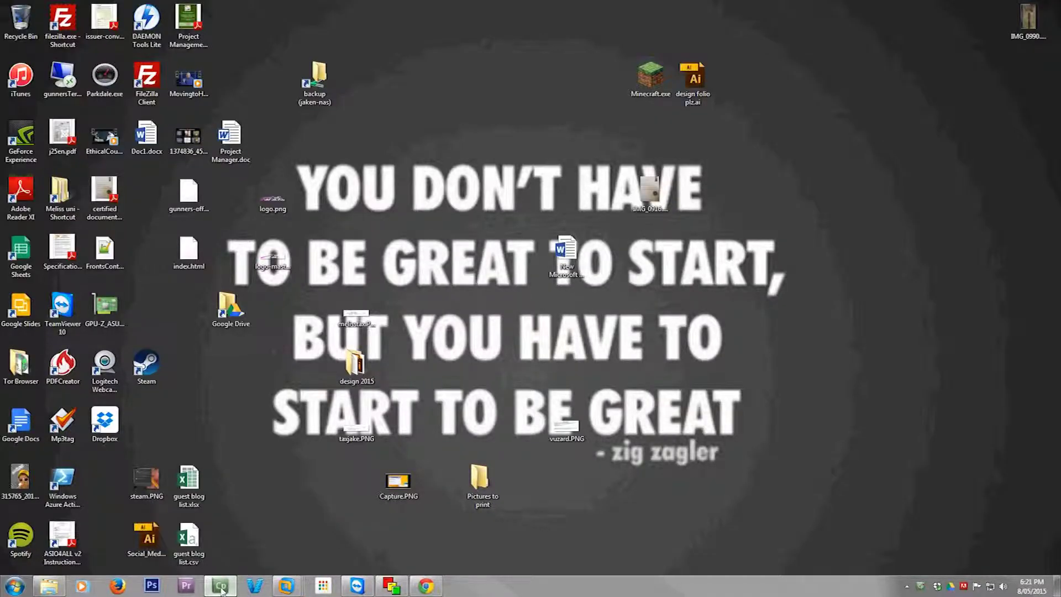